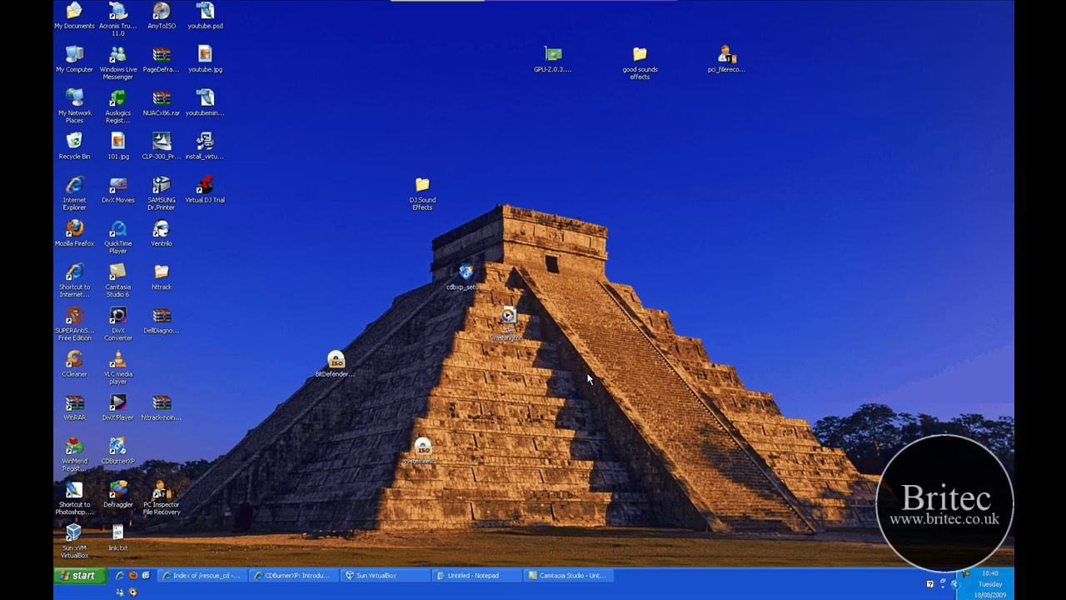
Start the CDBurnerXP installer download from its website, then cancel the Save As dialog.
{"action": "left_click", "coordinate": [296, 575]}
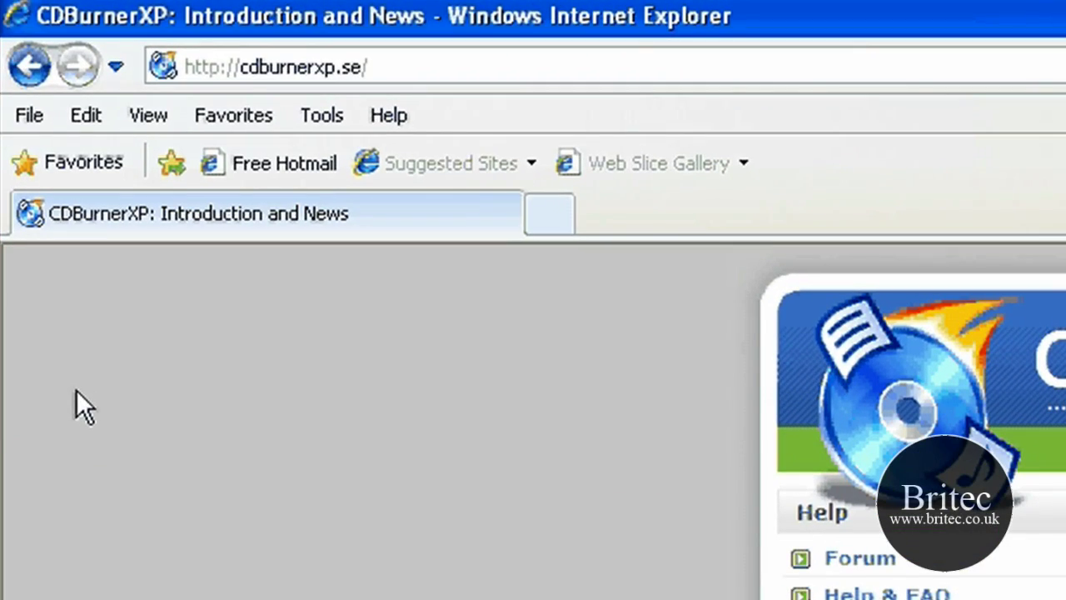
{"action": "left_click", "coordinate": [231, 67]}
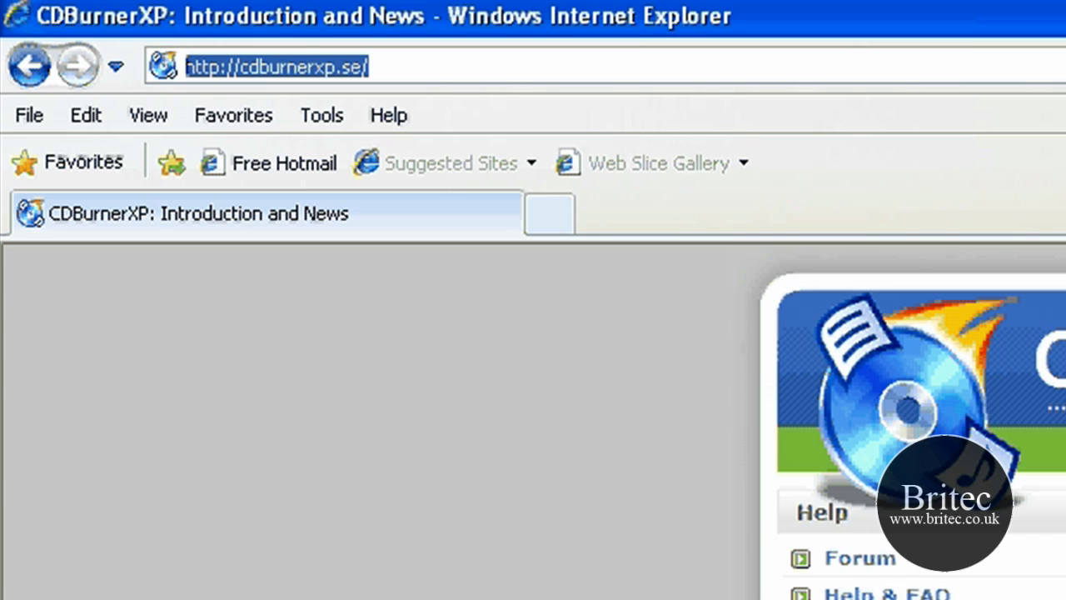
{"action": "key", "text": "Tab"}
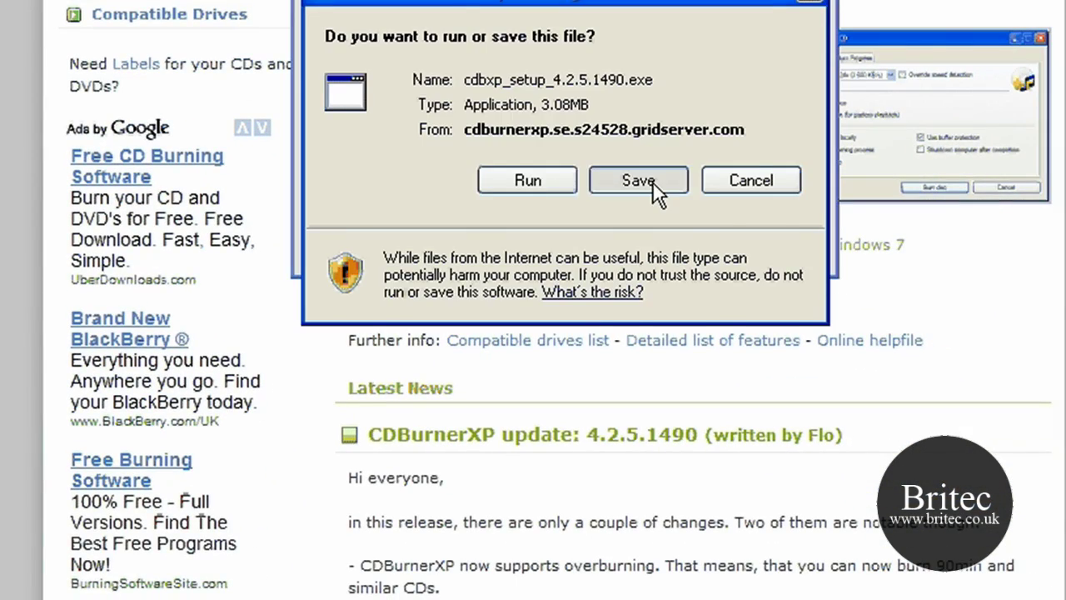
{"action": "left_click", "coordinate": [653, 183]}
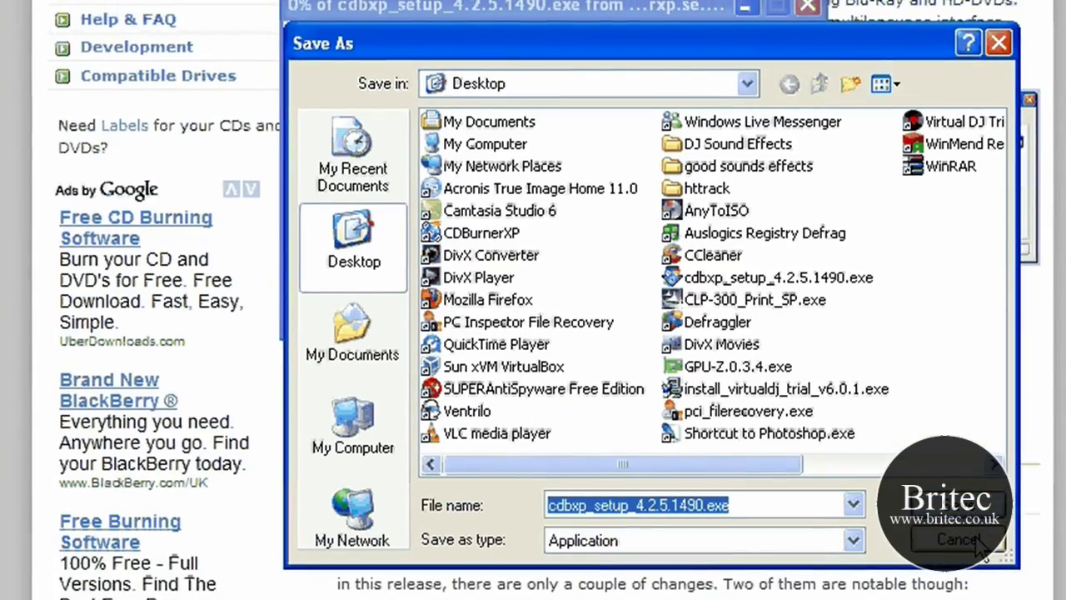
{"action": "left_click", "coordinate": [957, 540]}
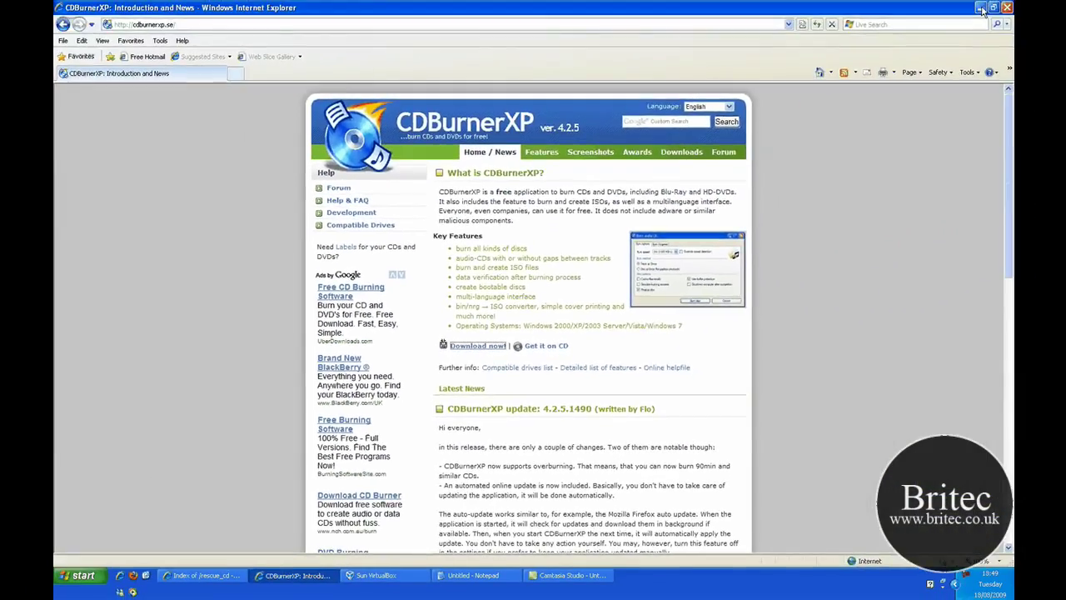
Run cdbxp_setup from the desktop, accept the license and keep the default install folder.
{"action": "left_click", "coordinate": [981, 7]}
{"action": "double_click", "coordinate": [505, 315]}
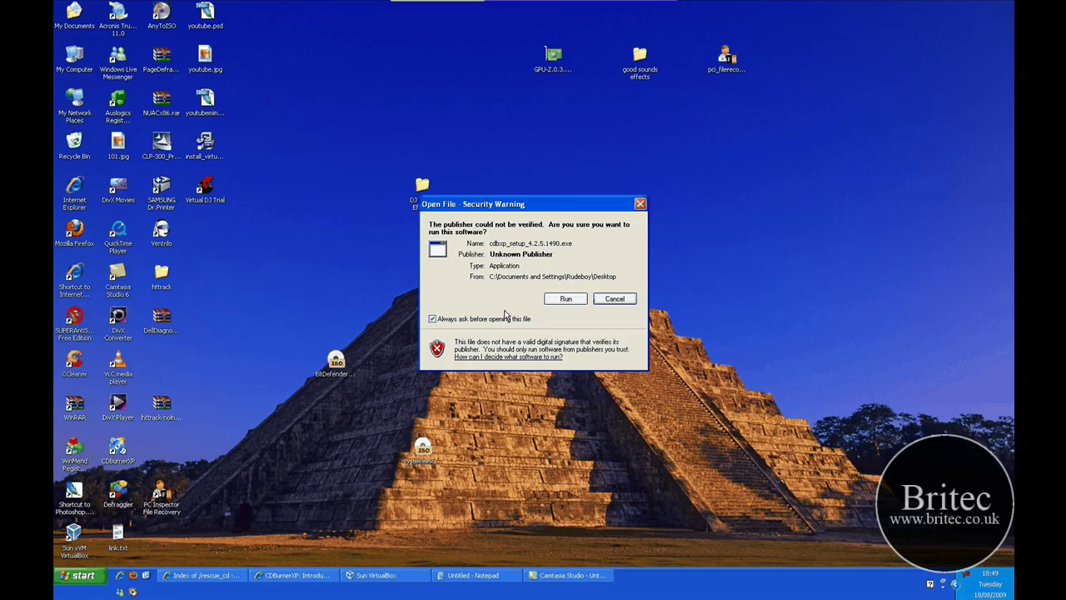
{"action": "key", "text": "Return"}
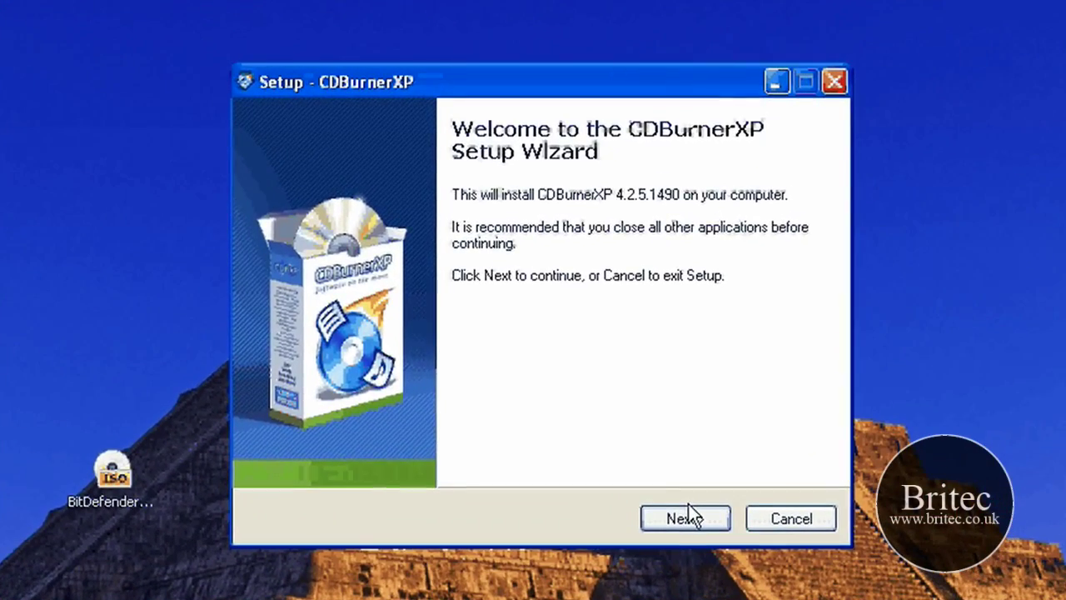
{"action": "left_click", "coordinate": [688, 514]}
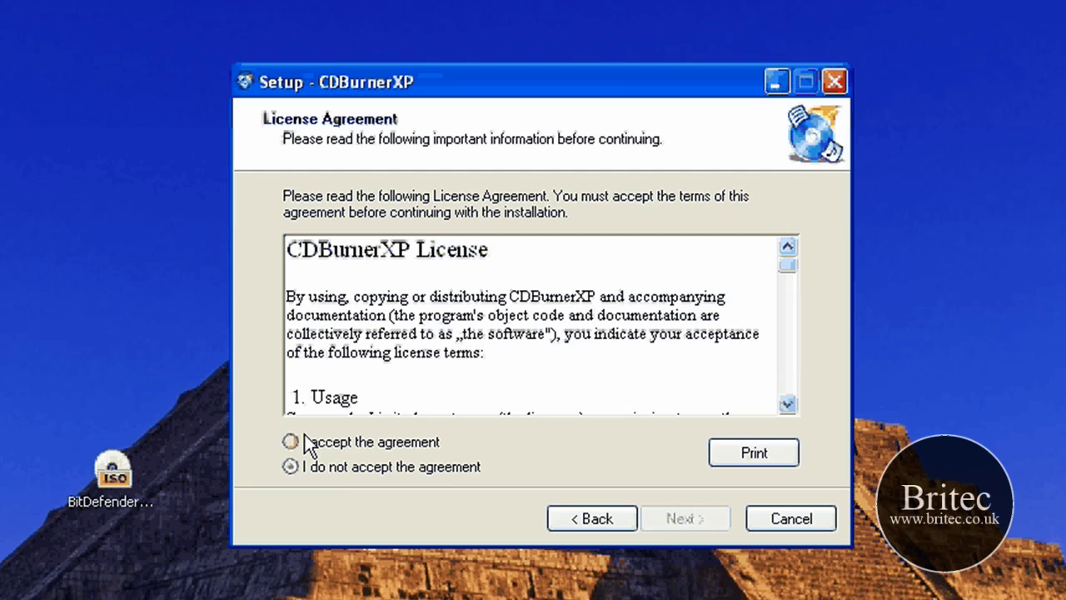
{"action": "left_click", "coordinate": [305, 437]}
{"action": "left_click", "coordinate": [665, 518]}
{"action": "left_click", "coordinate": [679, 519]}
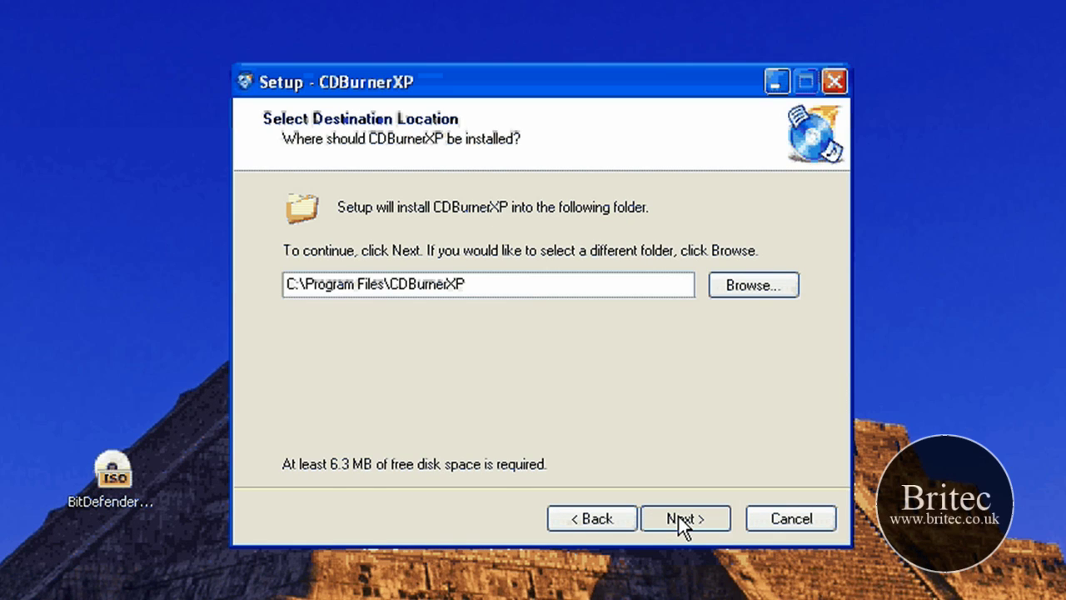
{"action": "left_click", "coordinate": [678, 519]}
Exclude the language packs, keep ISO files associated, and install CDBurnerXP.
{"action": "left_click", "coordinate": [295, 315]}
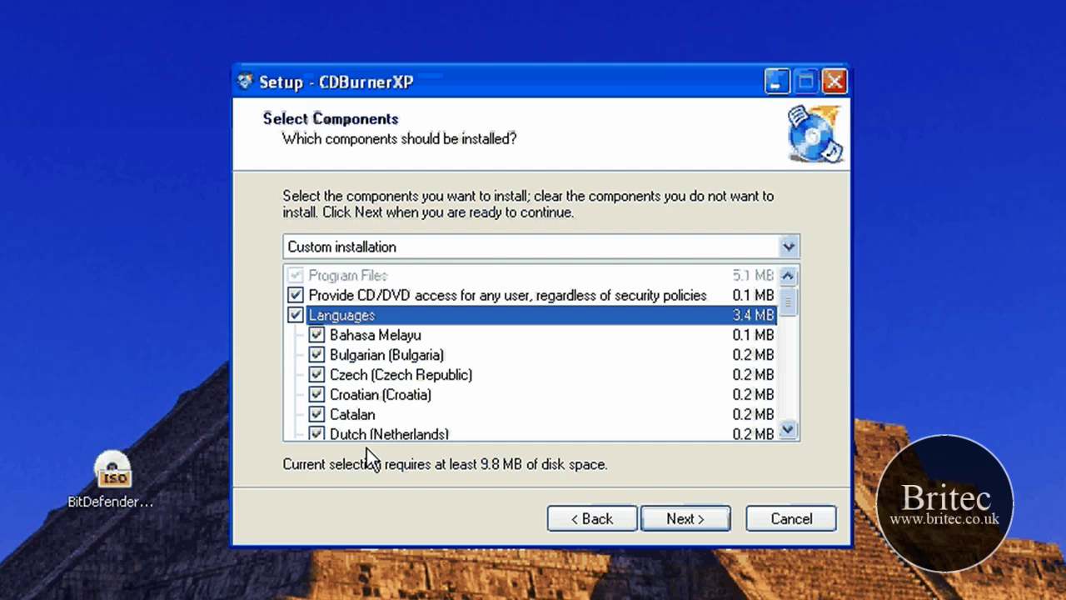
{"action": "scroll", "coordinate": [366, 448], "scroll_direction": "down", "scroll_amount": 10}
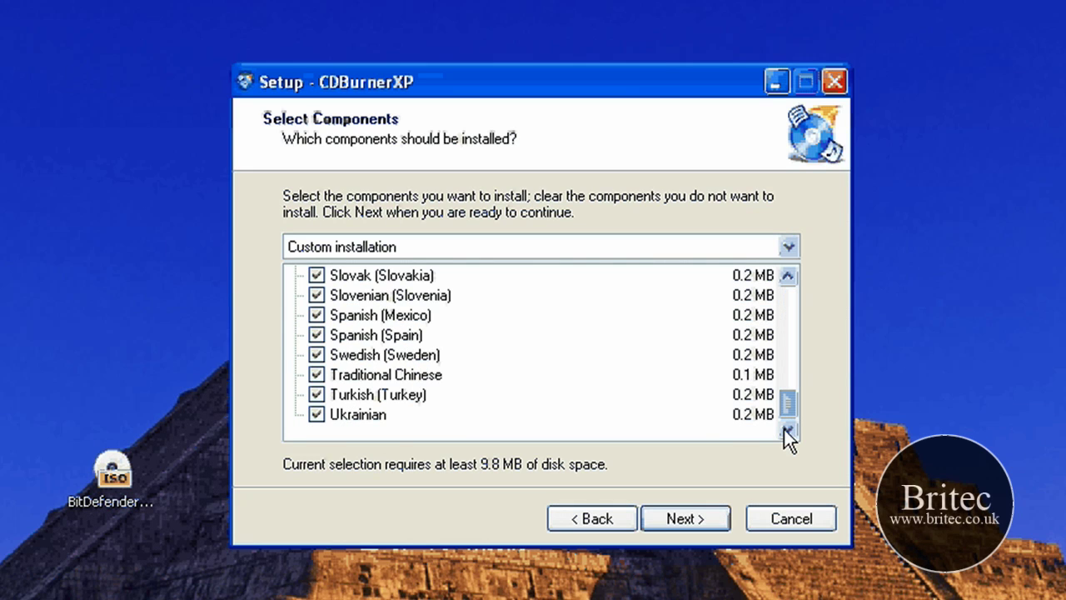
{"action": "scroll", "coordinate": [291, 314], "scroll_direction": "up", "scroll_amount": 10}
{"action": "left_click", "coordinate": [294, 314]}
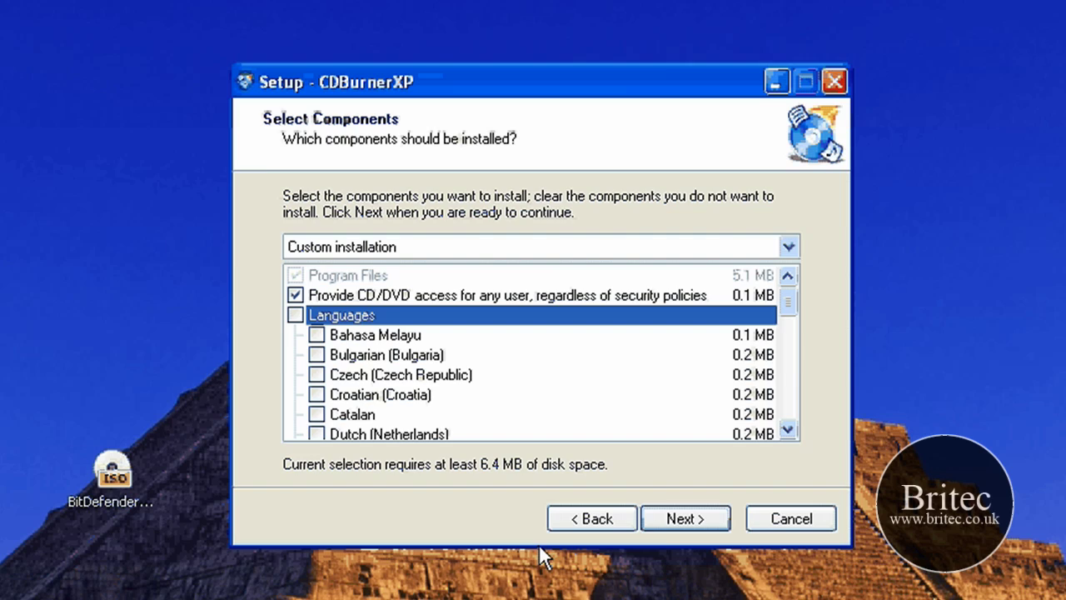
{"action": "left_click", "coordinate": [657, 528]}
{"action": "left_click", "coordinate": [657, 528]}
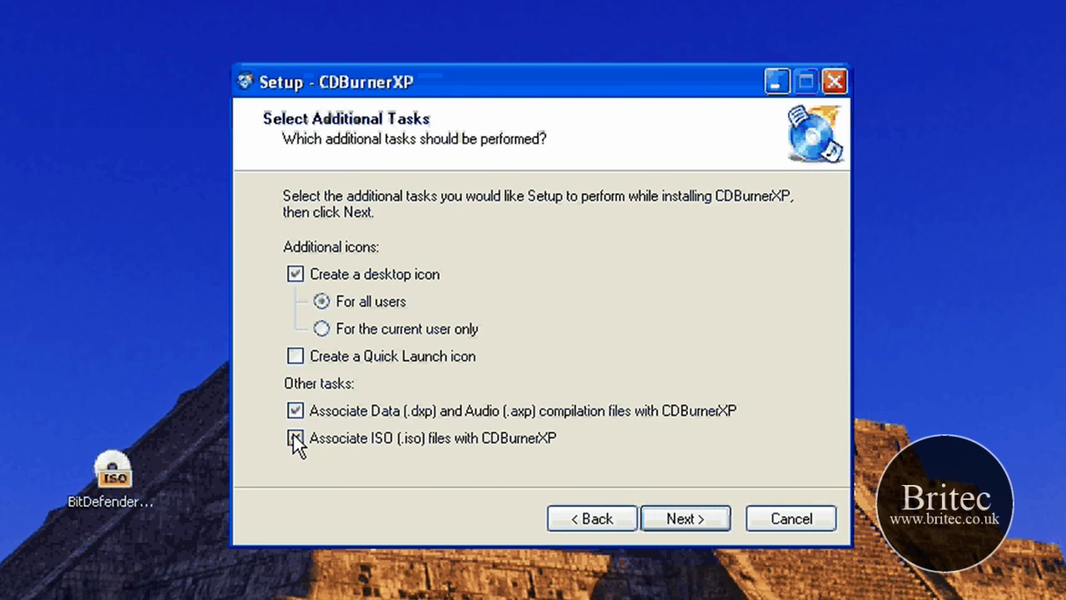
{"action": "left_click", "coordinate": [294, 437]}
{"action": "left_click", "coordinate": [380, 440]}
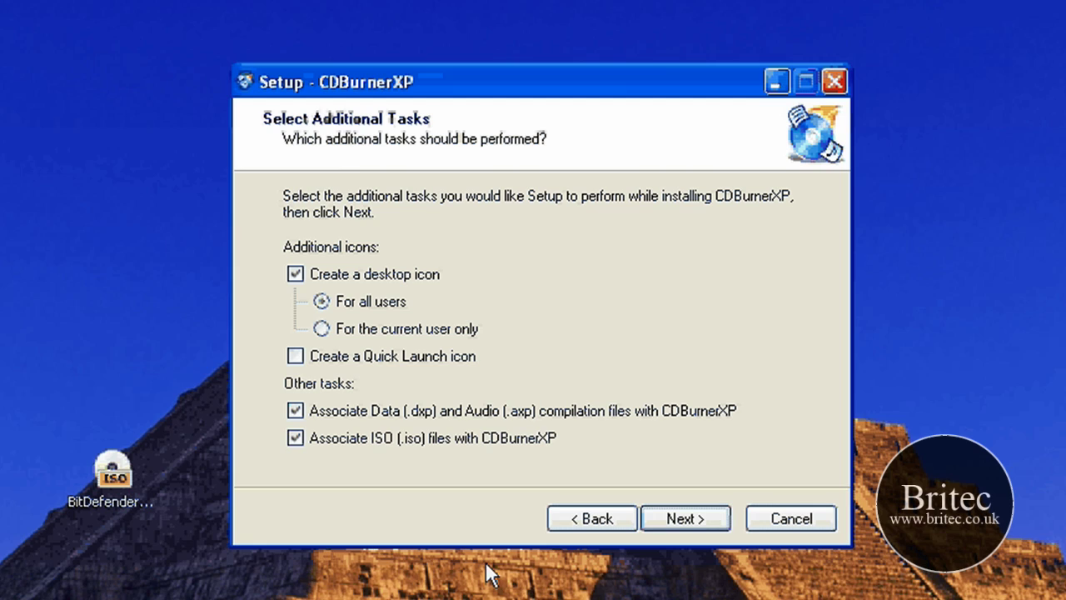
{"action": "left_click", "coordinate": [686, 521]}
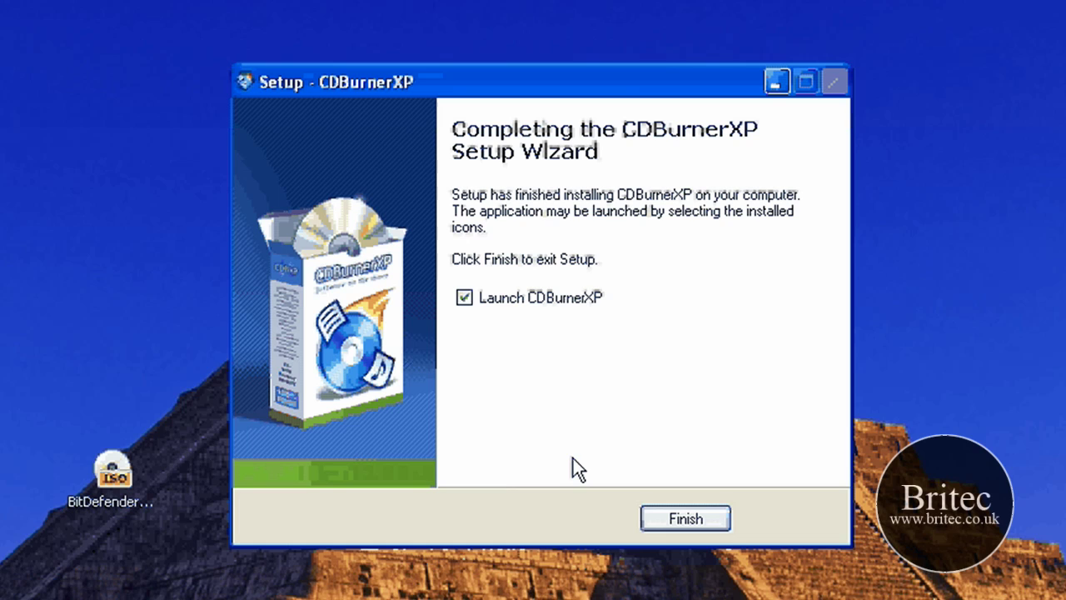
Finish setup to launch CDBurnerXP and choose the Burn ISO image task.
{"action": "left_click", "coordinate": [684, 516]}
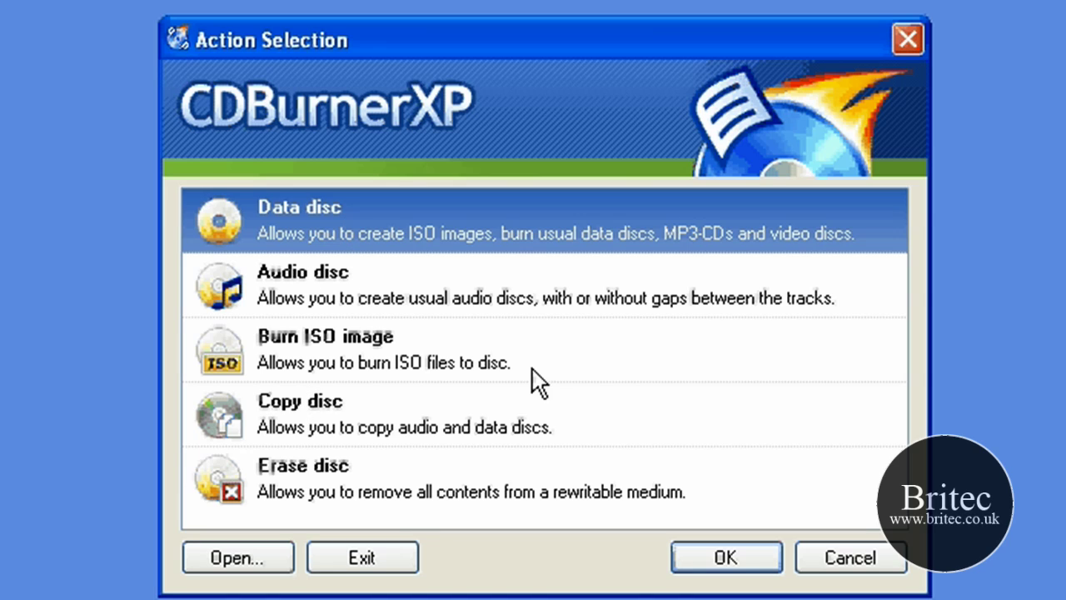
{"action": "left_click", "coordinate": [303, 343]}
{"action": "left_click", "coordinate": [424, 423]}
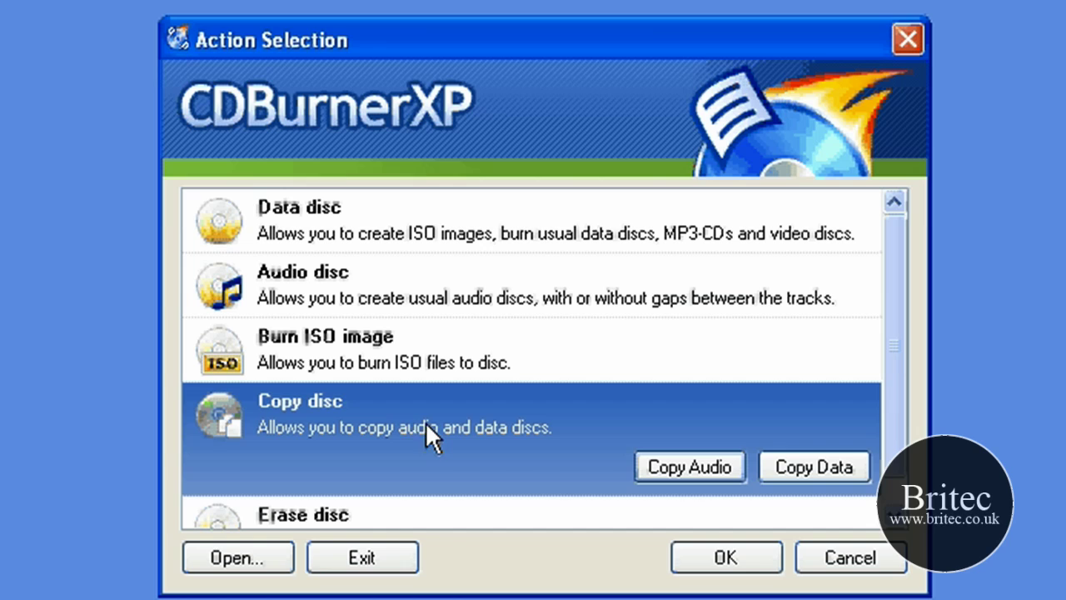
{"action": "scroll", "coordinate": [426, 388], "scroll_direction": "down", "scroll_amount": 1}
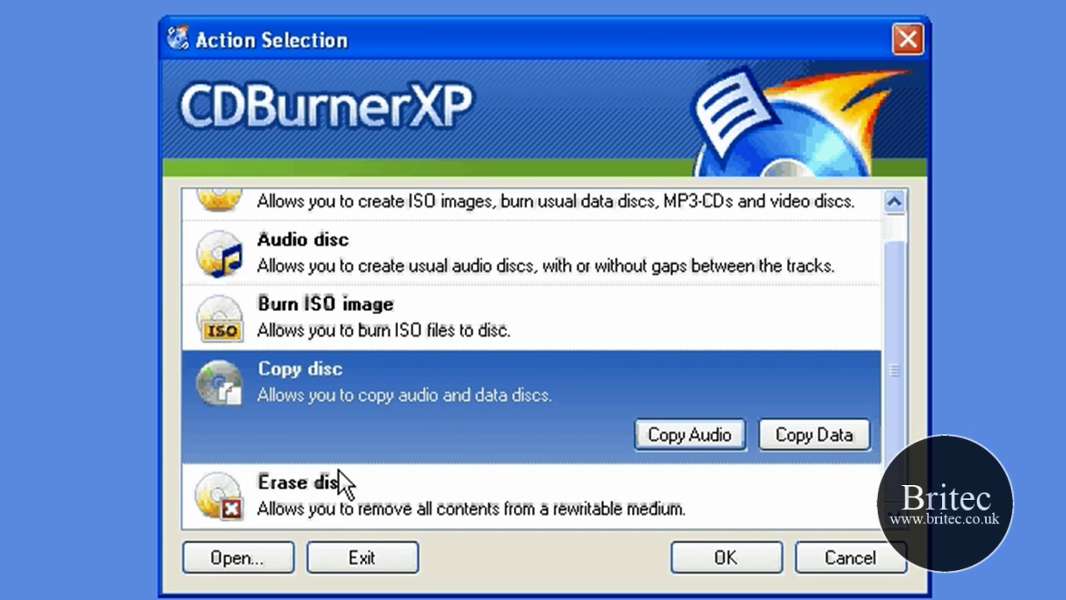
{"action": "left_click", "coordinate": [297, 475]}
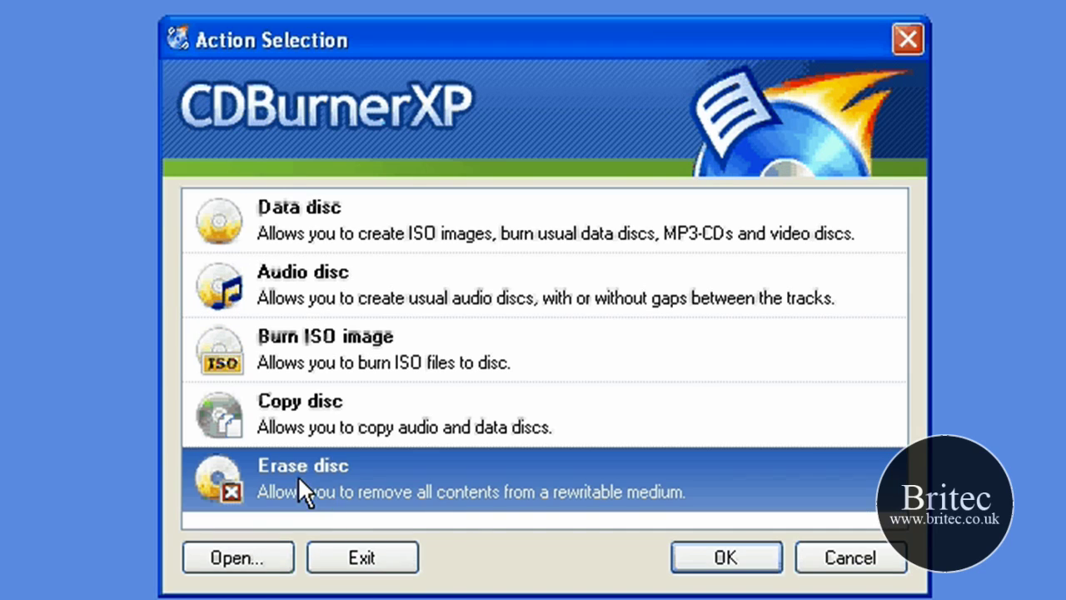
{"action": "left_click", "coordinate": [374, 366]}
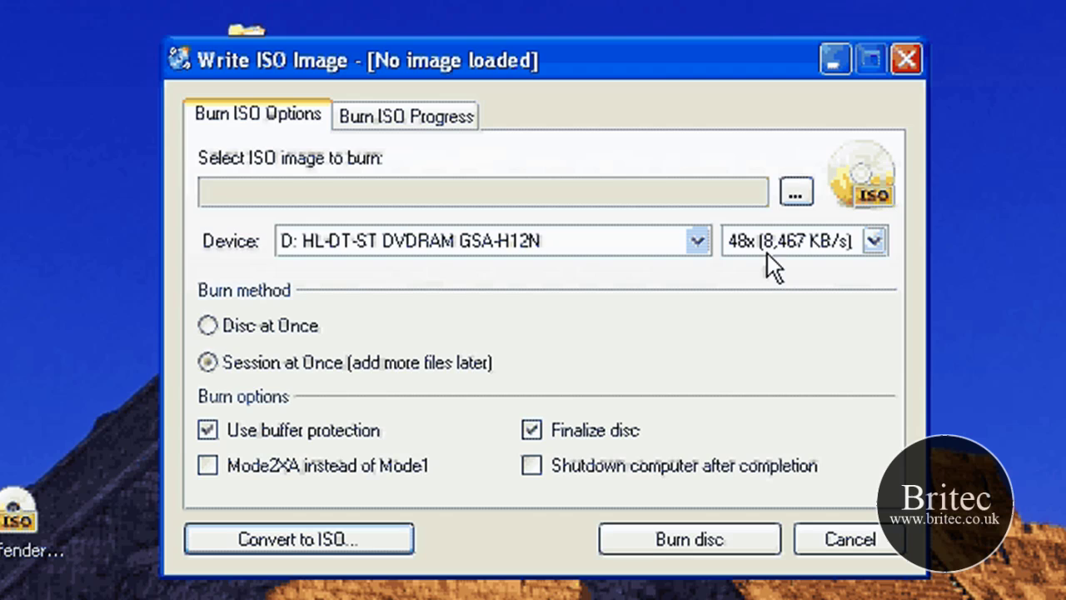
Load systemrescuecd-x86-1.2.3.iso from the Desktop as the image to burn.
{"action": "left_click", "coordinate": [789, 198]}
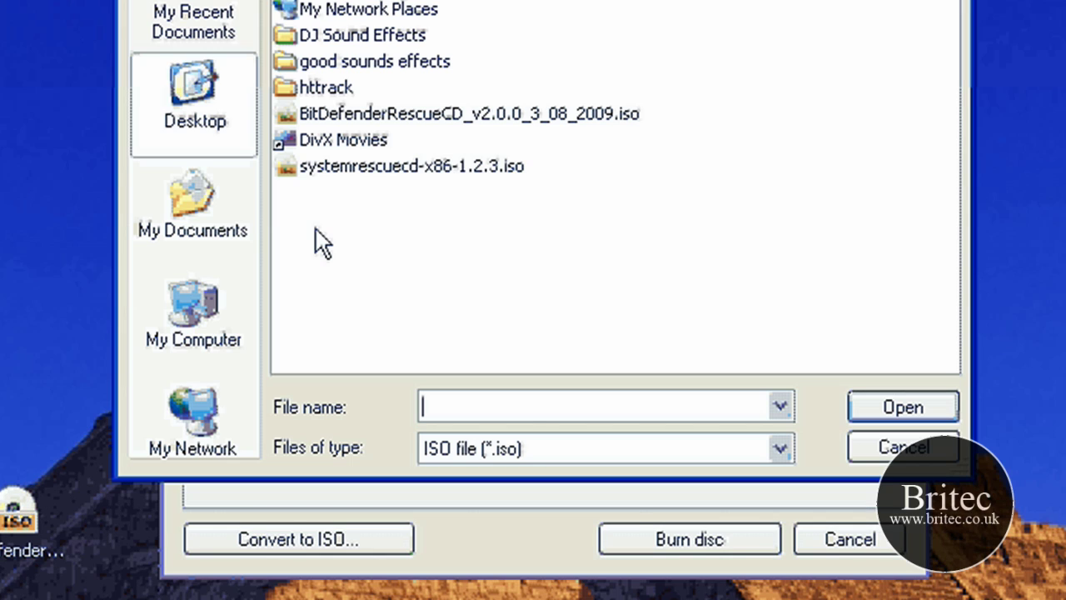
{"action": "left_click", "coordinate": [411, 166]}
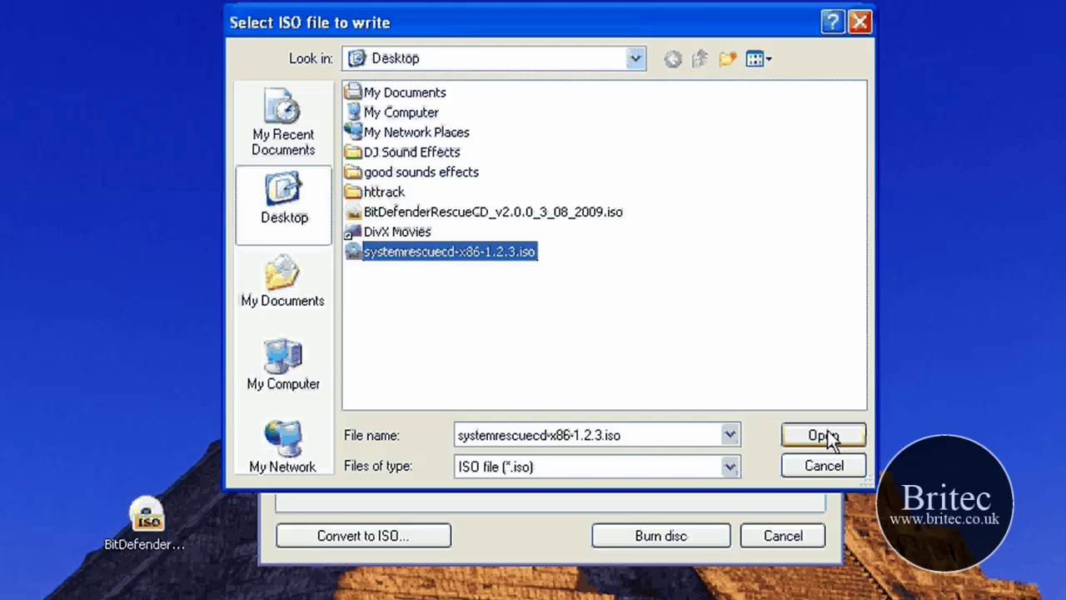
{"action": "left_click", "coordinate": [817, 434]}
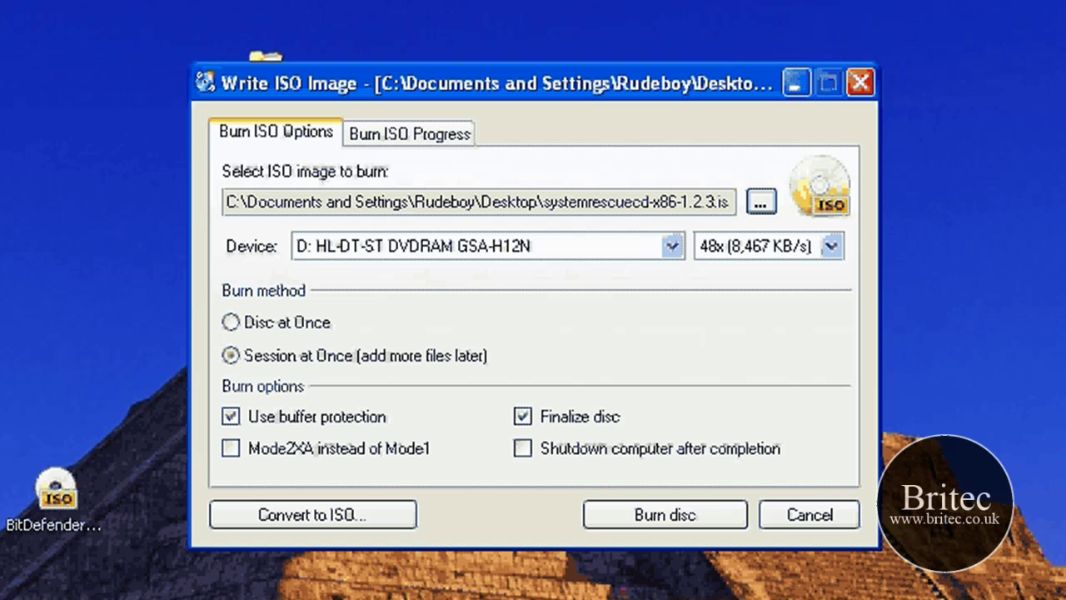
Burn systemrescuecd-x86-1.2.3.iso to the CD at 48x and wait for Write completed.
{"action": "left_click", "coordinate": [687, 514]}
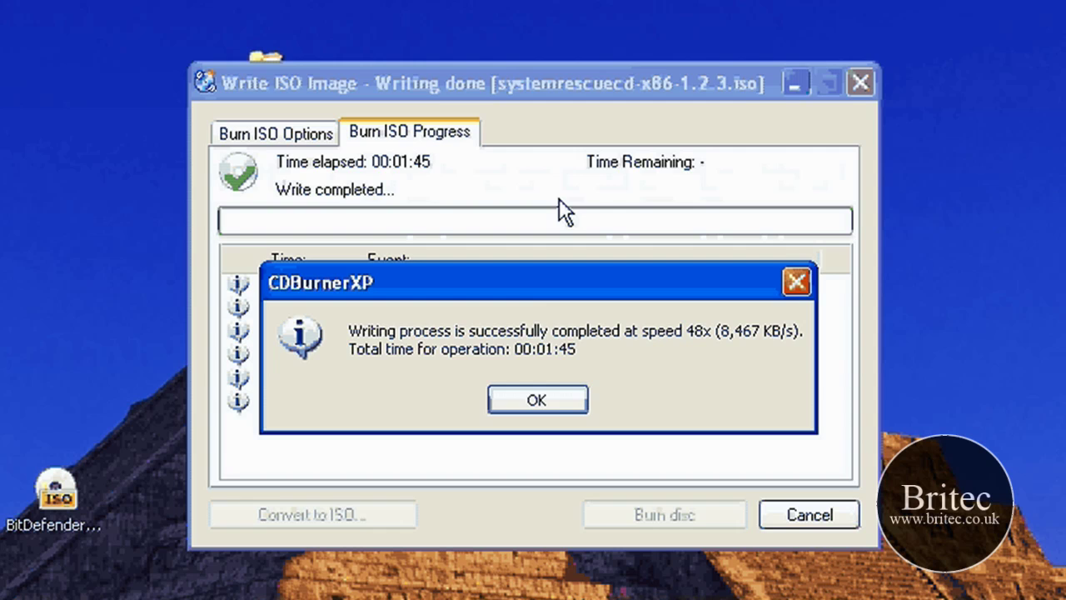
Acknowledge the successful burn message and close the Write ISO Image window.
{"action": "left_click", "coordinate": [549, 399]}
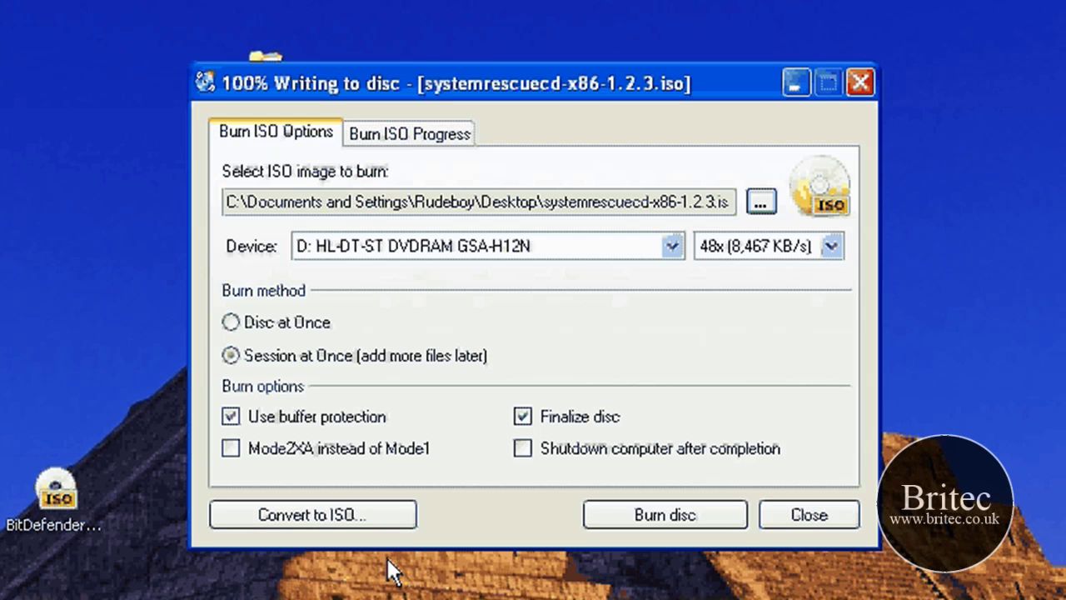
{"action": "left_click", "coordinate": [806, 516]}
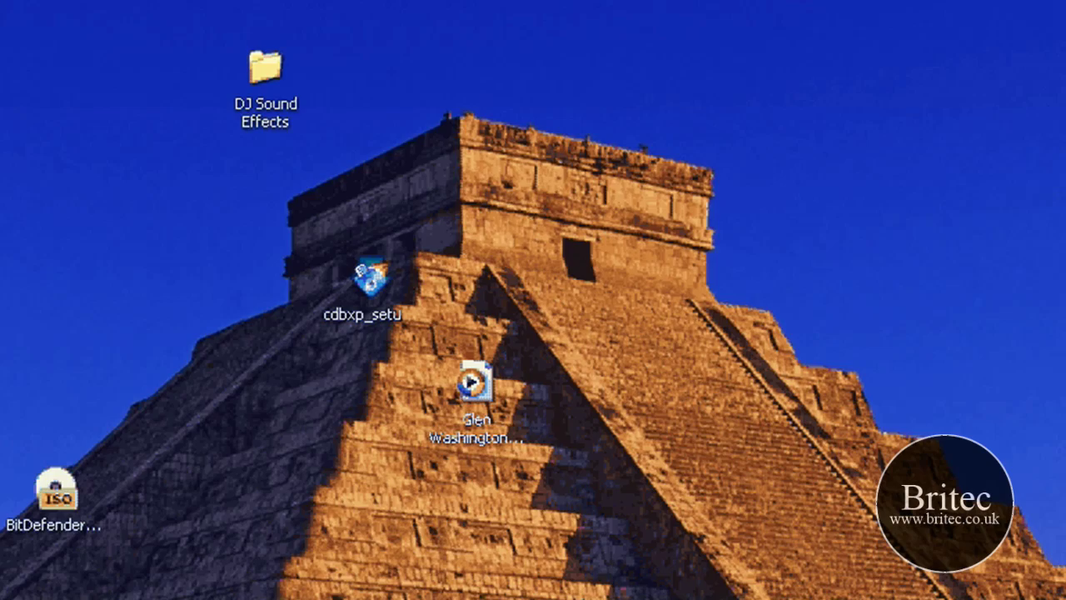